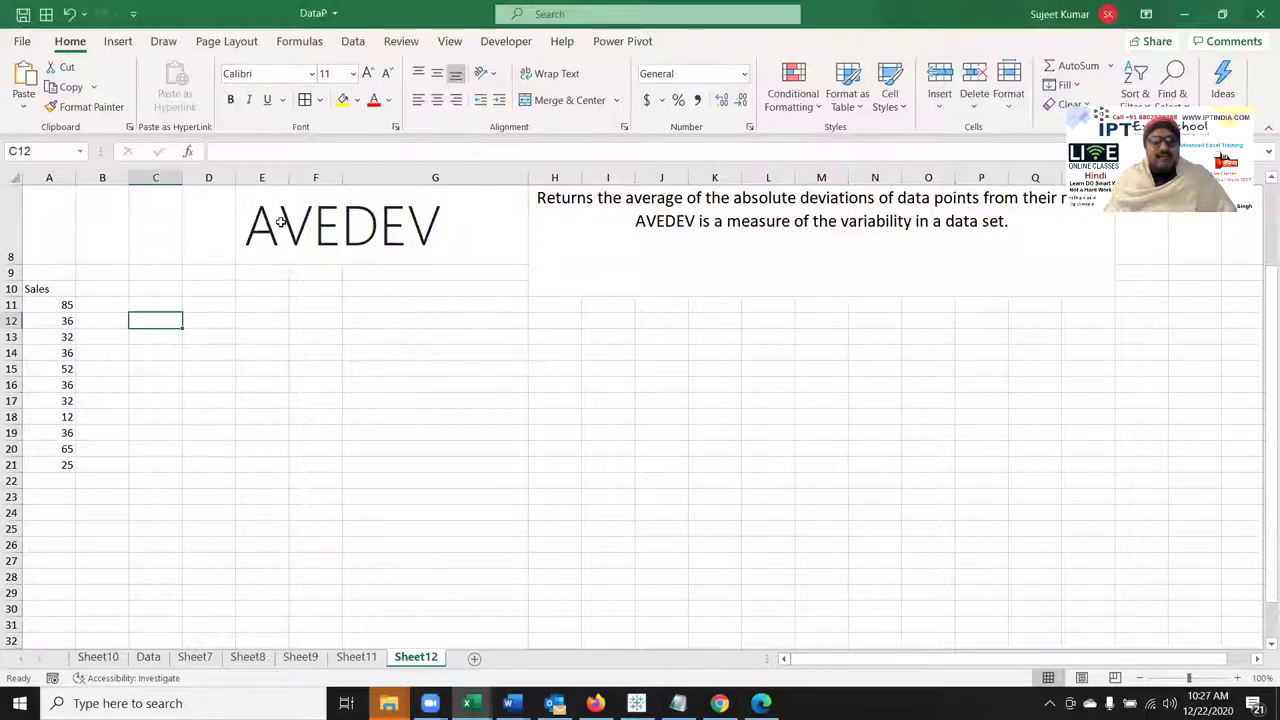
# Step: Switch from the webcam view to the Excel Sheet12 showing the AVEDEV topic and Sales values
pyautogui.click(281, 222)
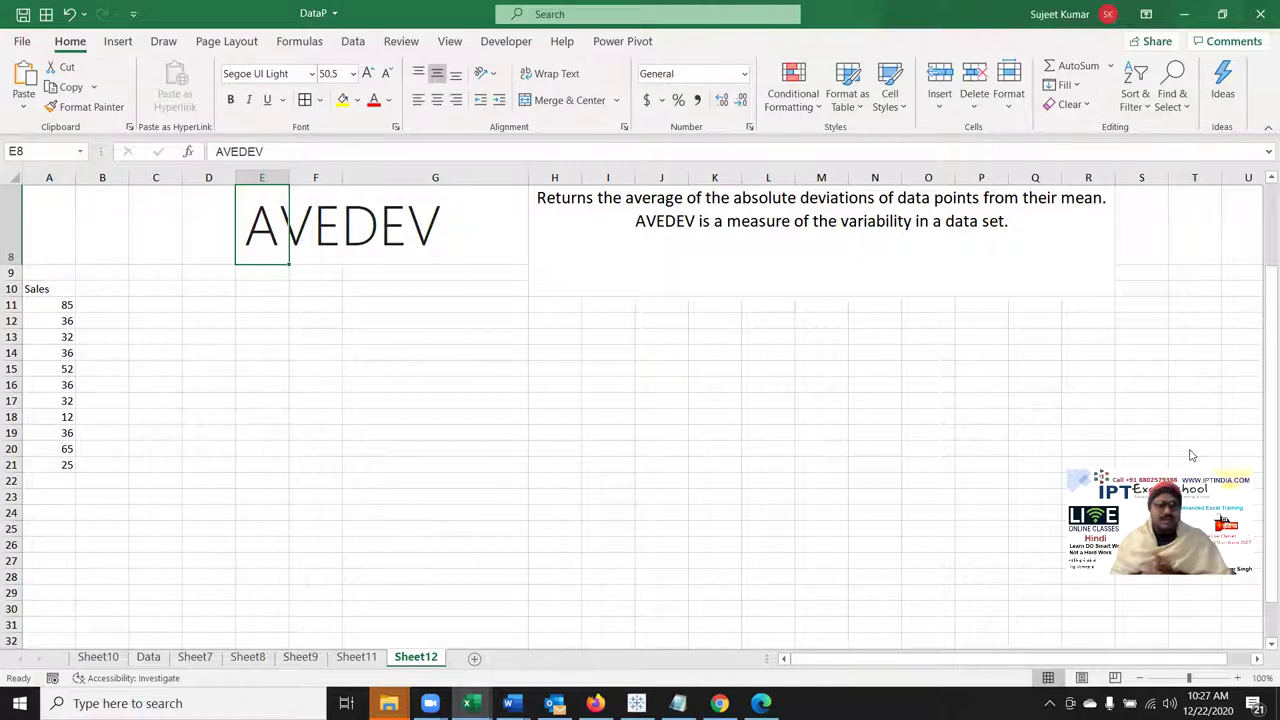
# Step: Enter =AVEDEV(A11:A21) in B11, giving 14.56198
pyautogui.click(100, 312)
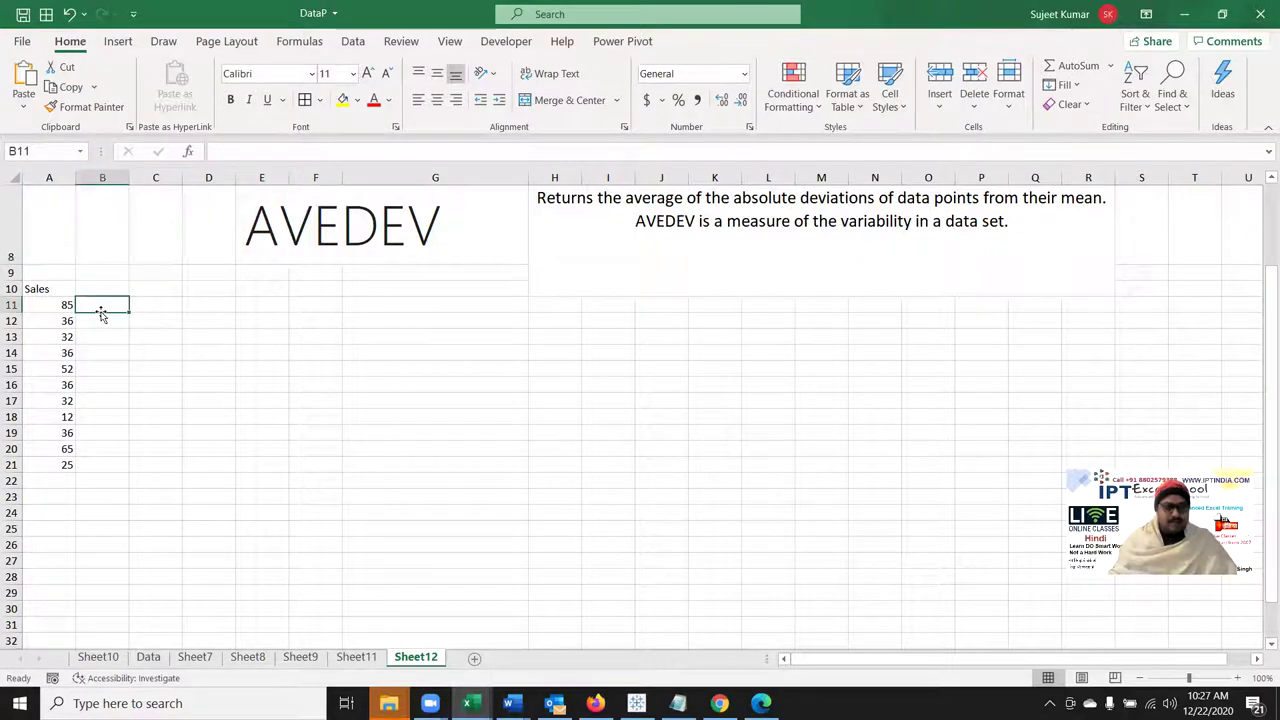
pyautogui.write('=a')
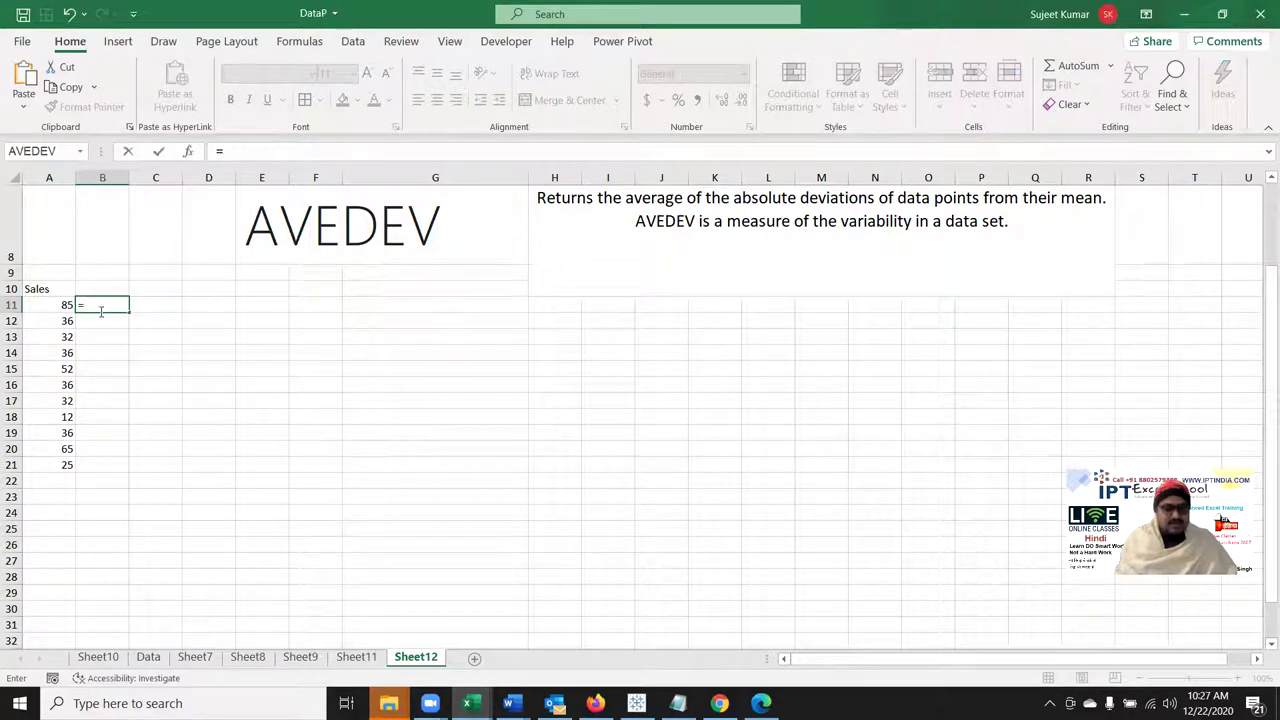
pyautogui.write('d')
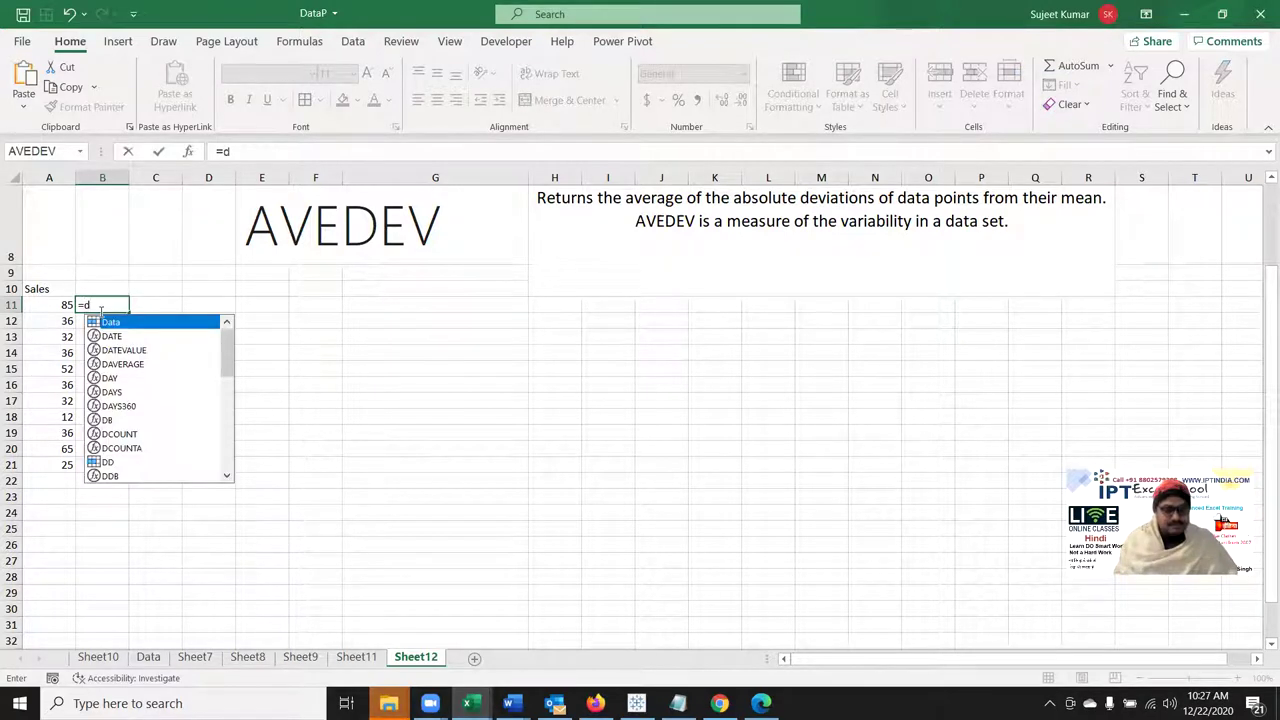
pyautogui.write('v')
pyautogui.press('BackSpace')
pyautogui.write('e')
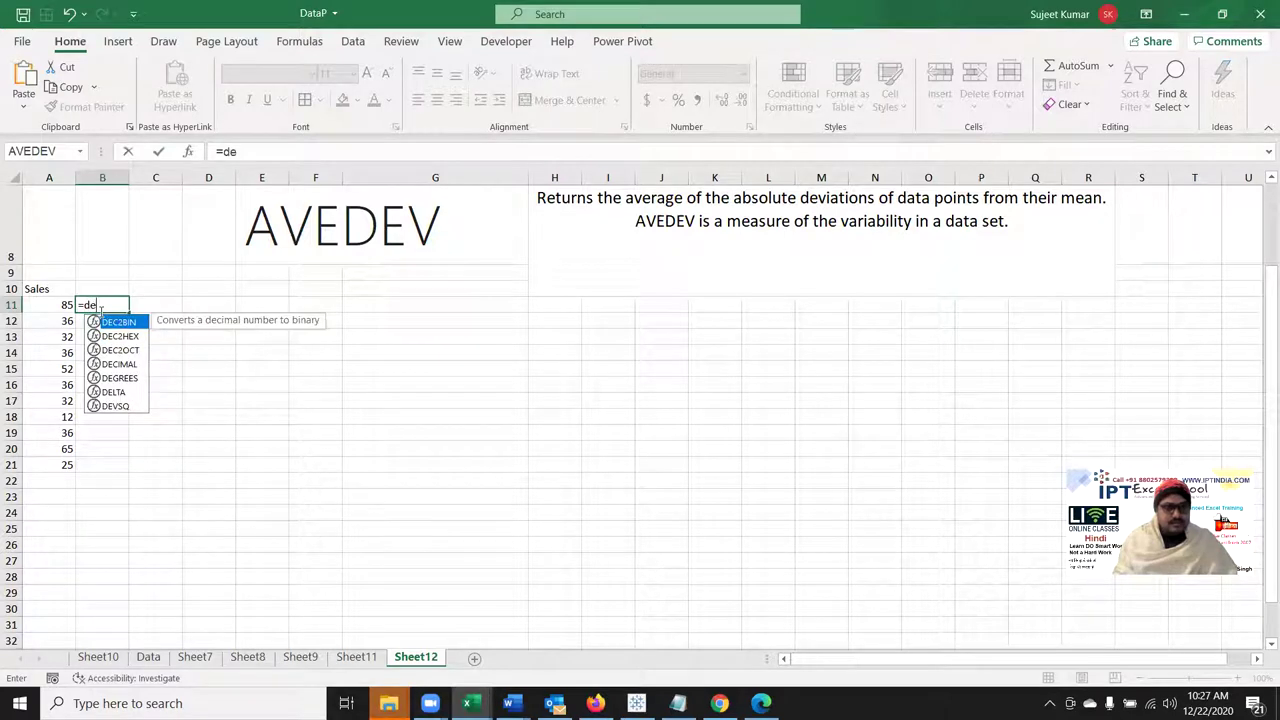
pyautogui.press('BackSpace')
pyautogui.press('BackSpace')
pyautogui.press('BackSpace')
pyautogui.write('av')
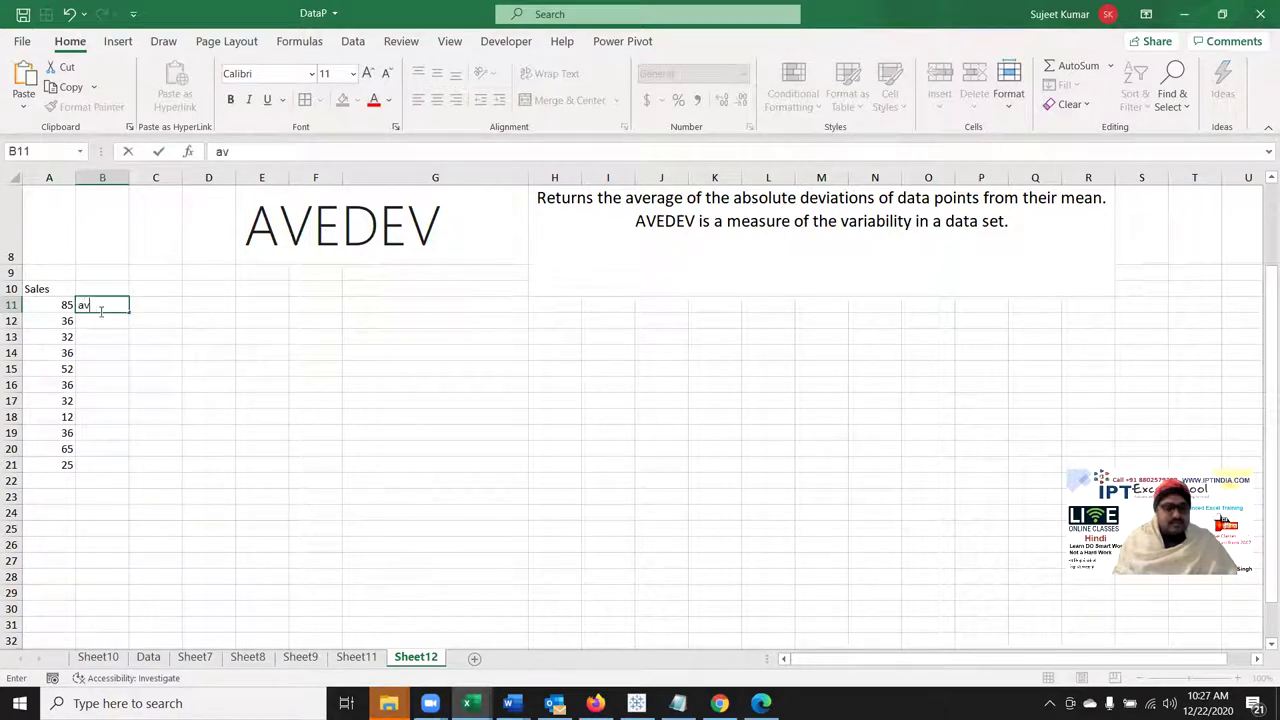
pyautogui.press('BackSpace')
pyautogui.press('BackSpace')
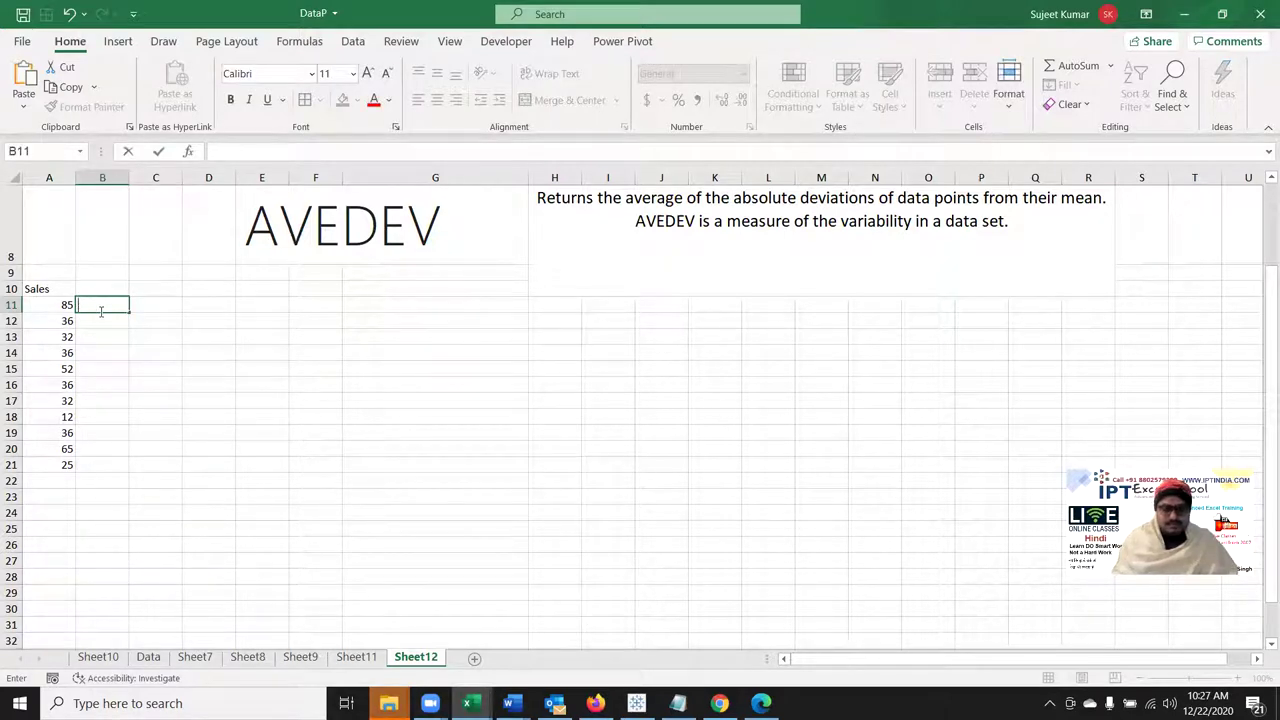
pyautogui.write('=av')
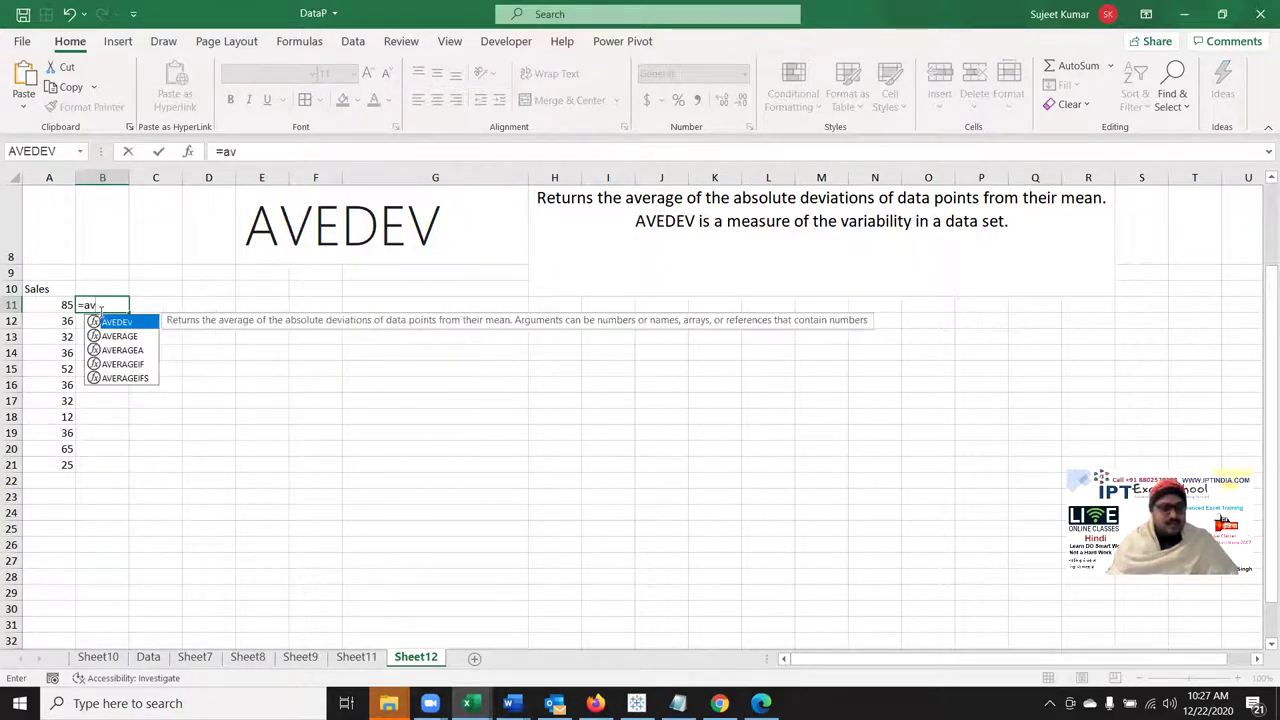
pyautogui.press('Tab')
pyautogui.press('Left')
pyautogui.hotkey('ctrl', 'shift', 'Down')
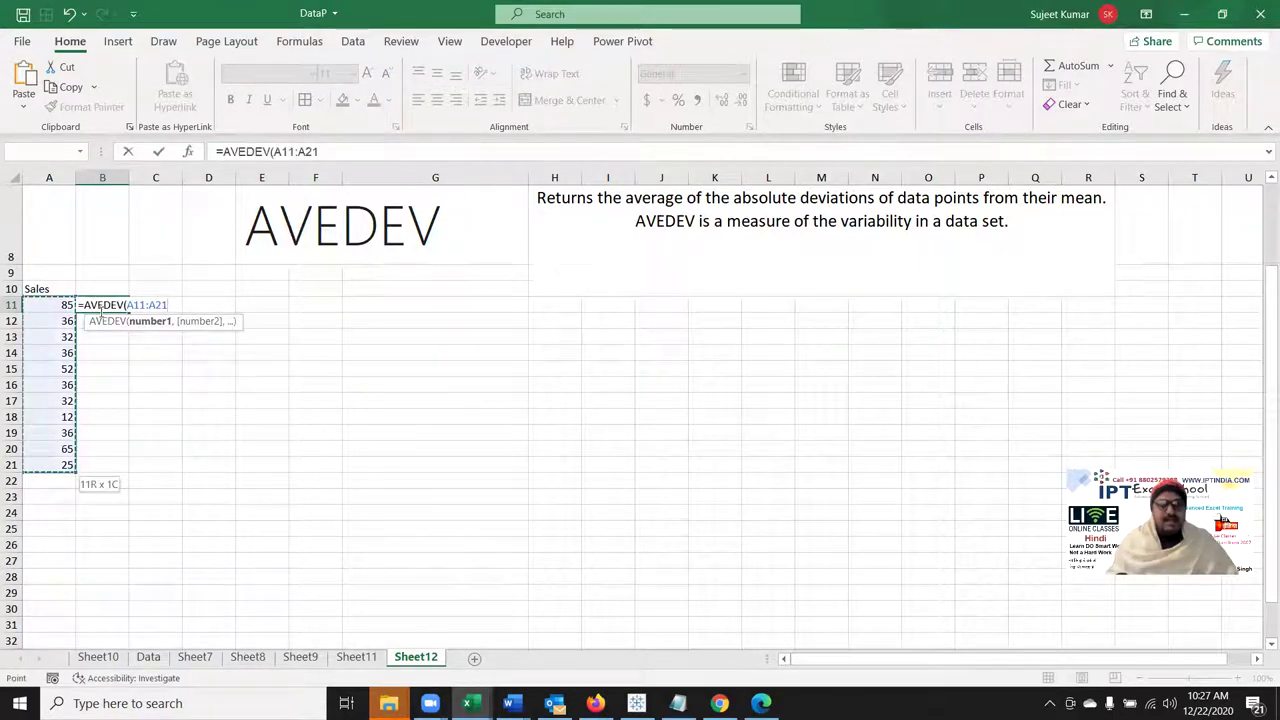
pyautogui.press('Return')
pyautogui.click(101, 306)
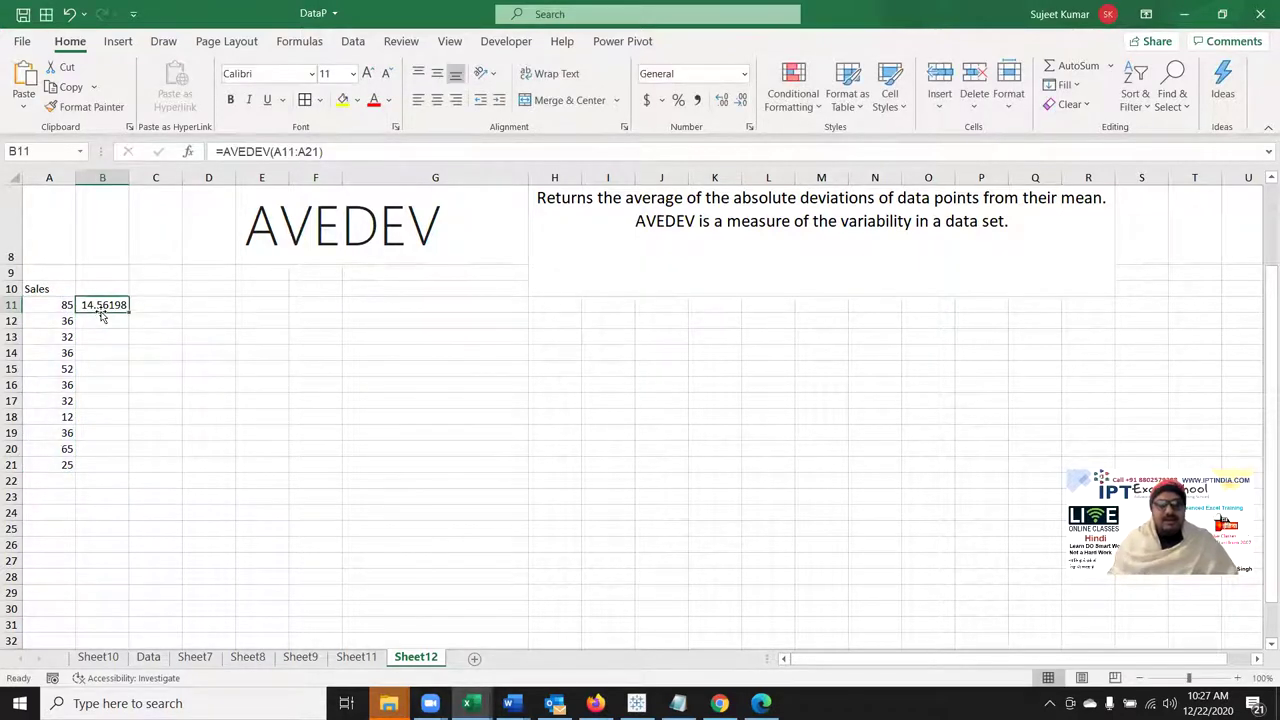
# Step: Enter =AVERAGE(A11:A21) in C11, giving 40.63636
pyautogui.click(176, 305)
pyautogui.write('=a')
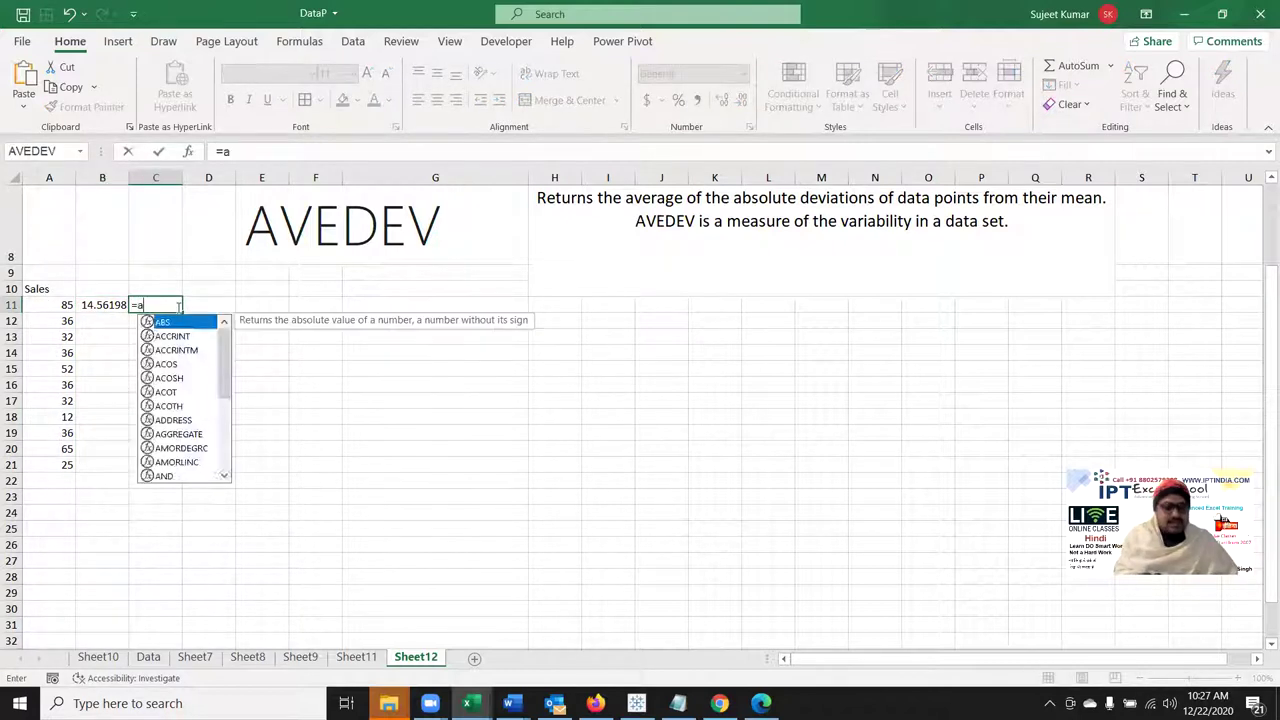
pyautogui.write('v')
pyautogui.press('Down')
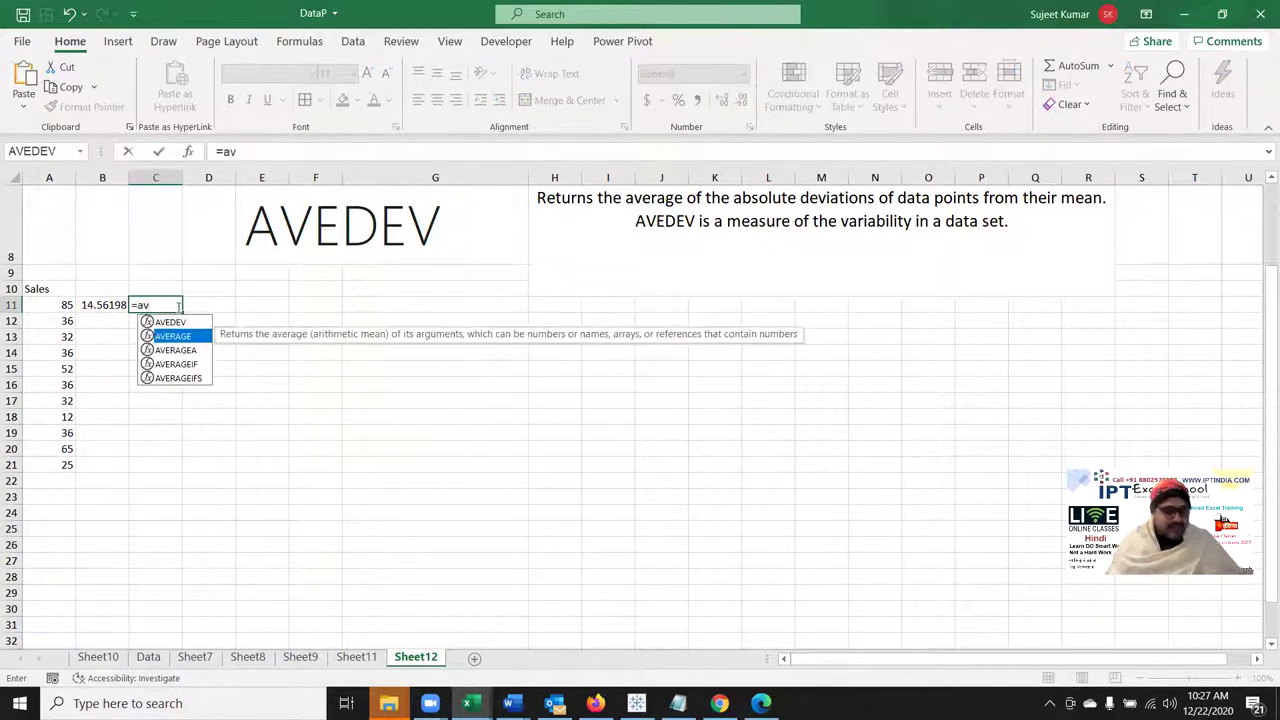
pyautogui.press('Tab')
pyautogui.press('Left')
pyautogui.press('Left')
pyautogui.hotkey('ctrl', 'shift', 'Down')
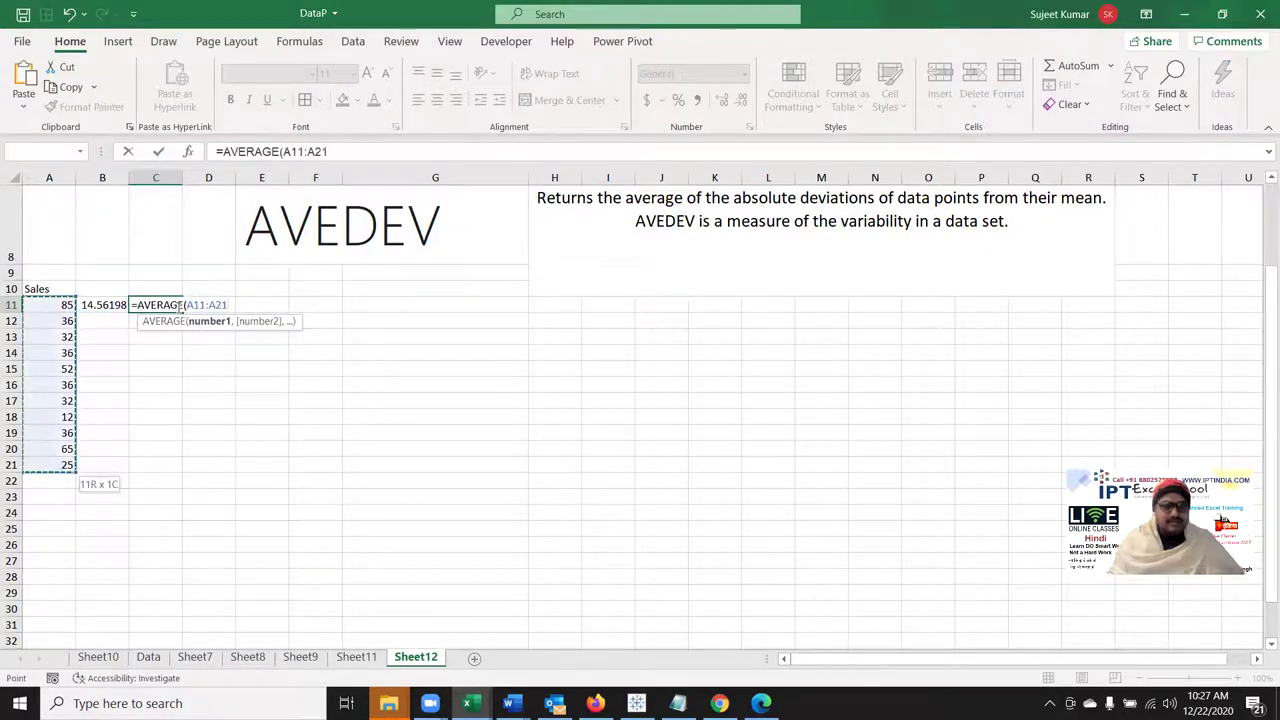
pyautogui.press('Return')
pyautogui.click(177, 305)
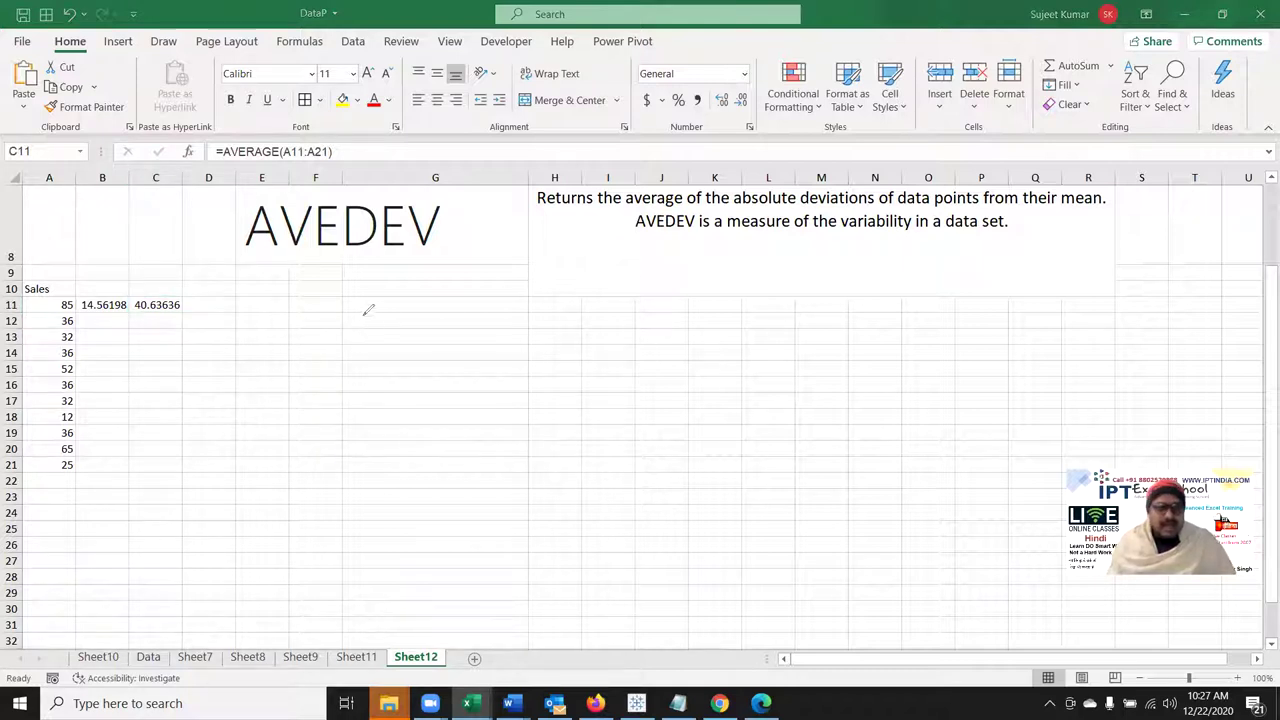
# Step: Sketch the 1/n Σx formula in pen ink, with sigma, x, fraction bar and n, beside the results
pyautogui.moveTo(380, 300)
pyautogui.mouseDown()
pyautogui.moveTo(369, 333)
pyautogui.moveTo(385, 334)
pyautogui.mouseUp()
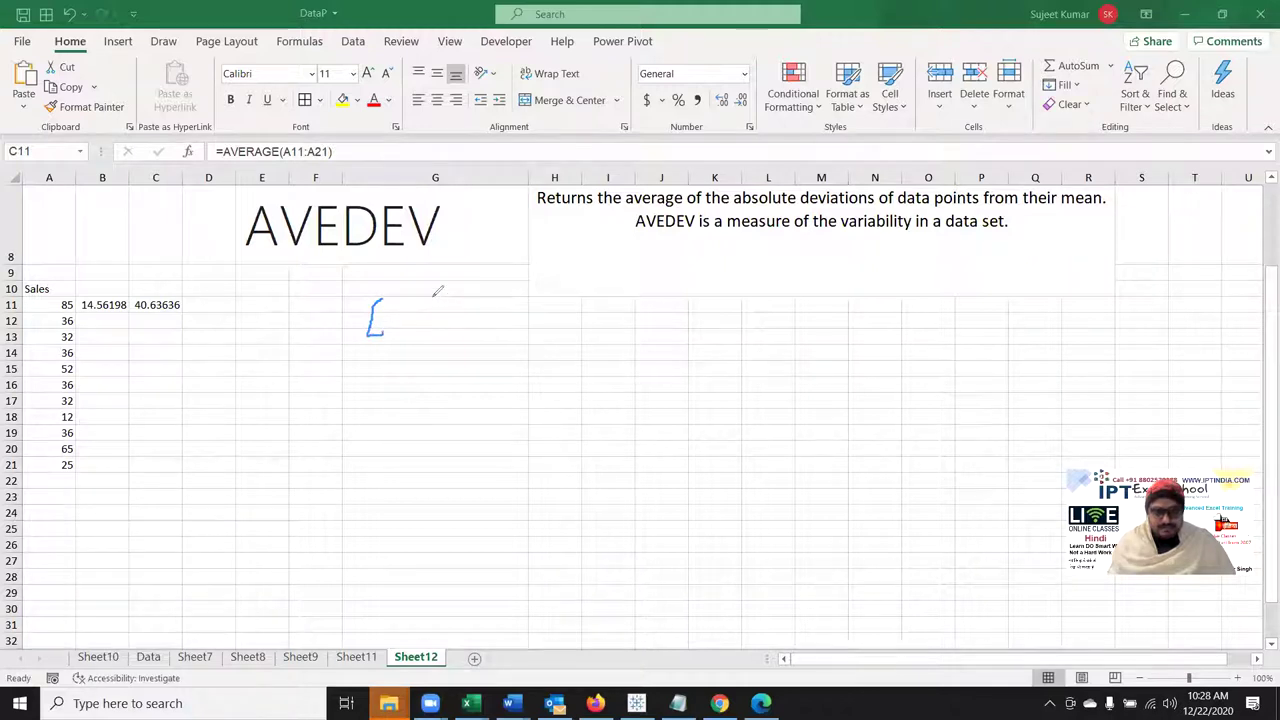
pyautogui.moveTo(522, 299)
pyautogui.mouseDown()
pyautogui.moveTo(470, 277)
pyautogui.moveTo(520, 358)
pyautogui.mouseUp()
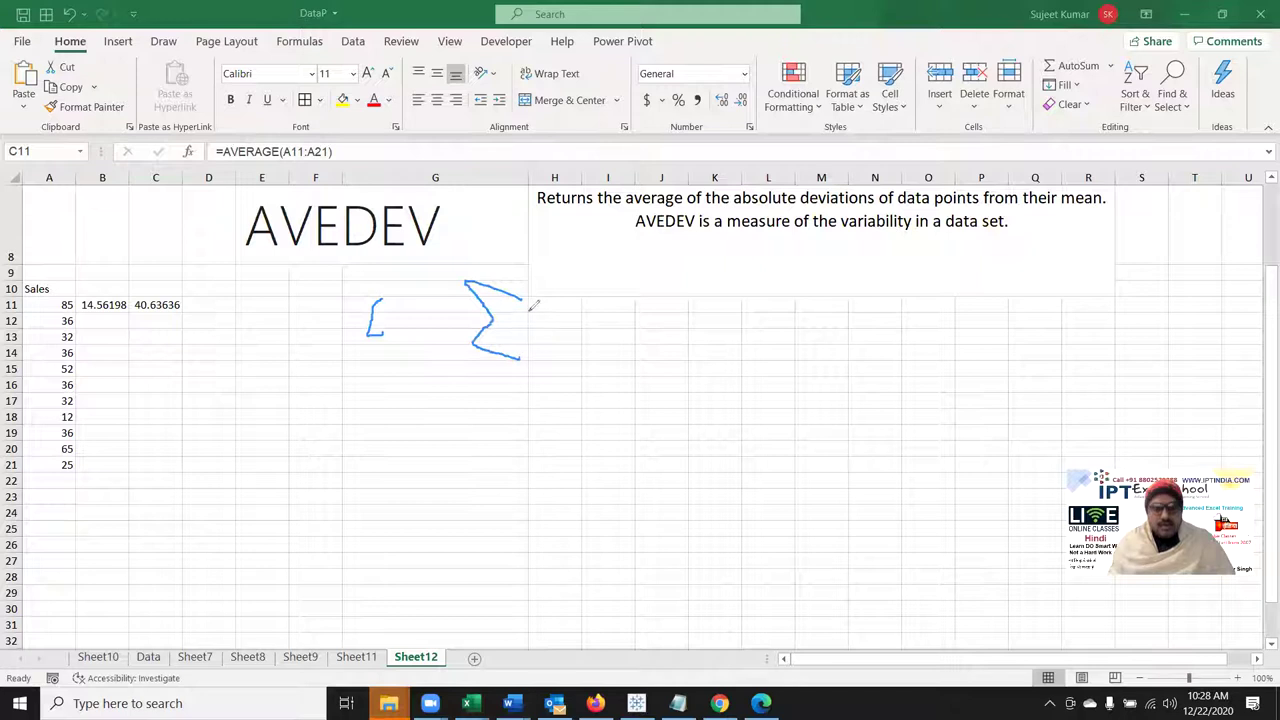
pyautogui.moveTo(533, 346)
pyautogui.mouseDown()
pyautogui.moveTo(533, 318)
pyautogui.moveTo(556, 346)
pyautogui.moveTo(538, 366)
pyautogui.mouseUp()
pyautogui.moveTo(632, 360)
pyautogui.mouseDown()
pyautogui.moveTo(538, 366)
pyautogui.moveTo(550, 402)
pyautogui.moveTo(585, 377)
pyautogui.mouseUp()
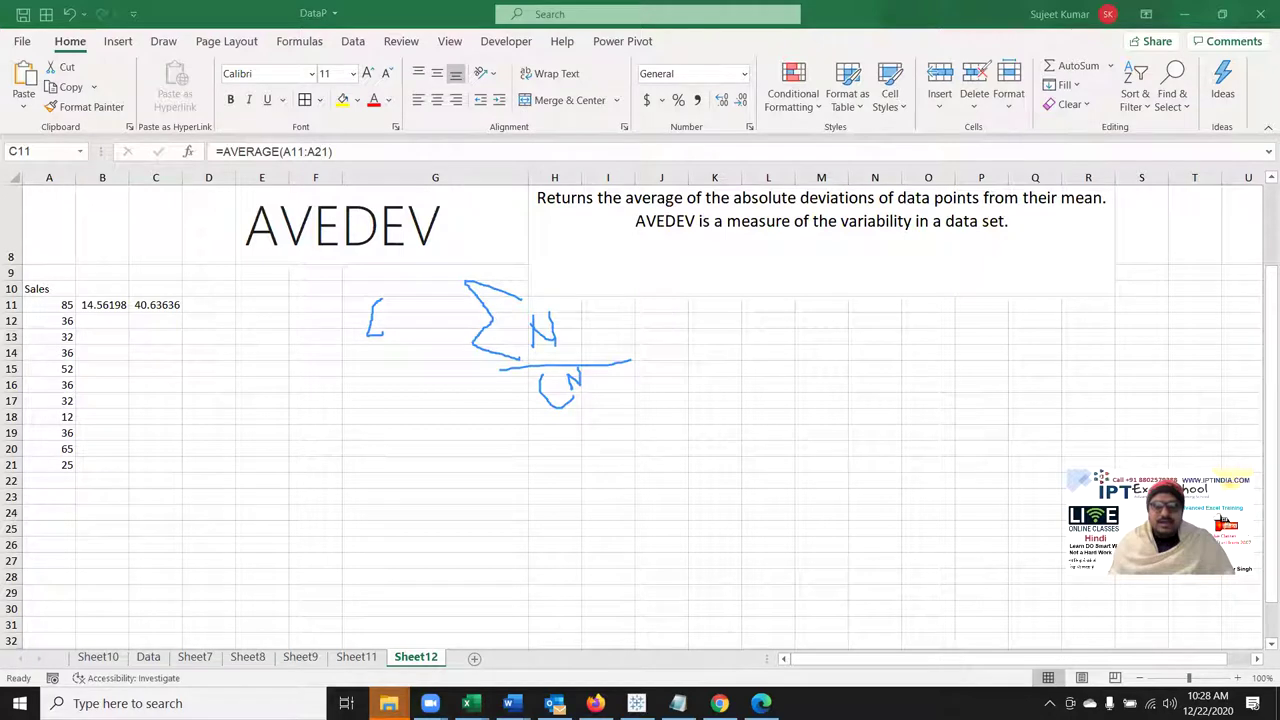
# Step: Erase all ink, redraw the formula as 1/n Σ|x−x̄|, and underline the AVEDEV heading
pyautogui.press('e')
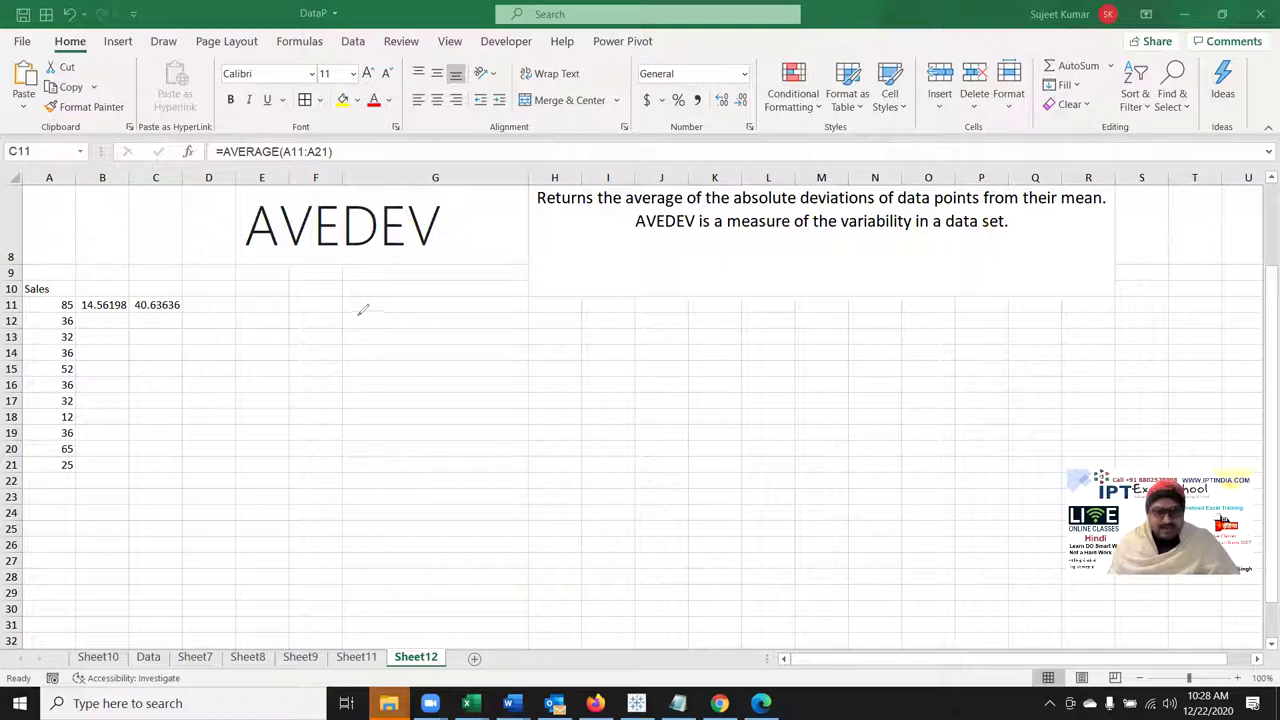
pyautogui.moveTo(361, 313)
pyautogui.mouseDown()
pyautogui.moveTo(368, 350)
pyautogui.moveTo(487, 347)
pyautogui.mouseUp()
pyautogui.moveTo(392, 404); pyautogui.dragTo(466, 398)
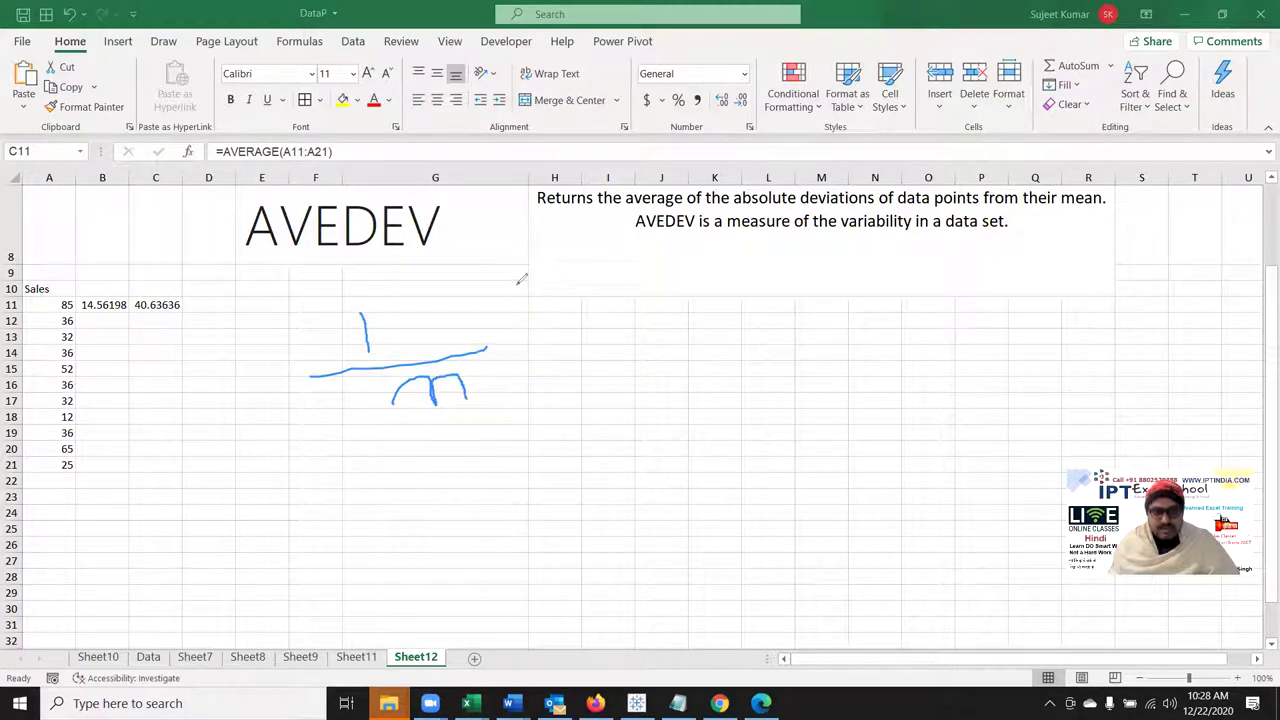
pyautogui.moveTo(543, 316)
pyautogui.mouseDown()
pyautogui.moveTo(477, 305)
pyautogui.moveTo(516, 335)
pyautogui.moveTo(507, 391)
pyautogui.moveTo(556, 394)
pyautogui.mouseUp()
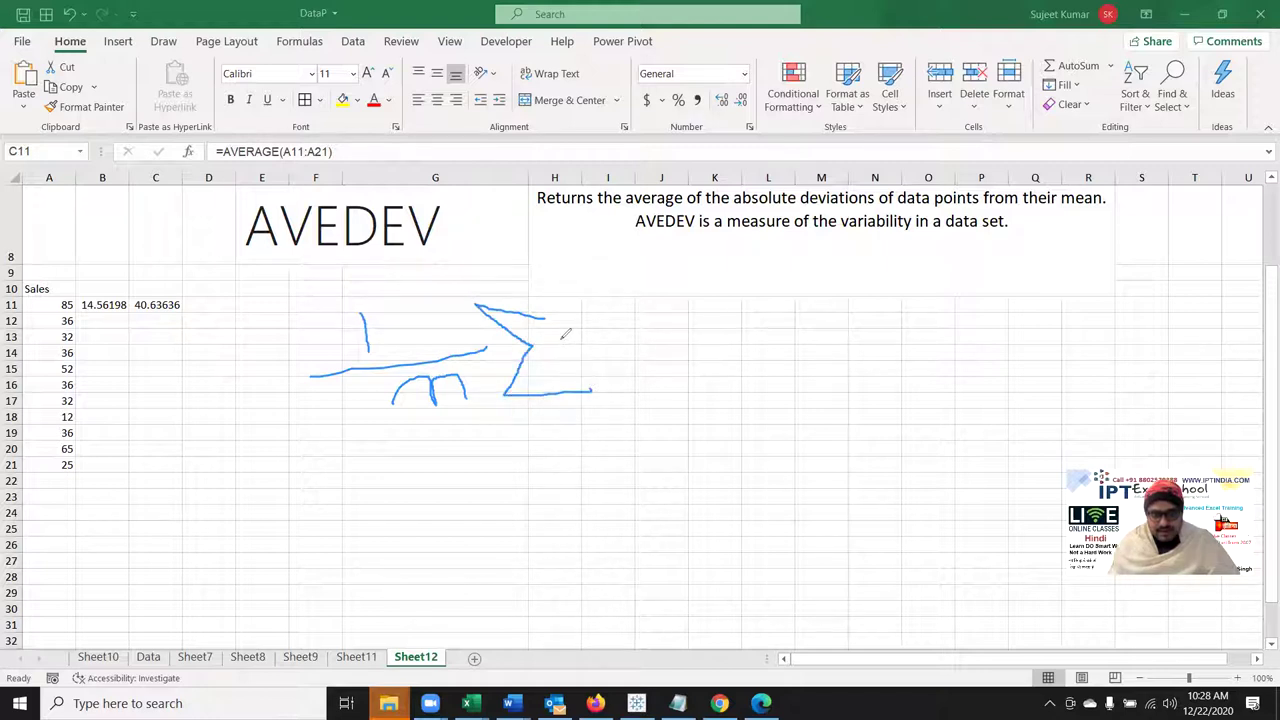
pyautogui.moveTo(556, 324)
pyautogui.mouseDown()
pyautogui.moveTo(568, 375)
pyautogui.moveTo(612, 338)
pyautogui.moveTo(668, 348)
pyautogui.moveTo(688, 314)
pyautogui.moveTo(722, 358)
pyautogui.mouseUp()
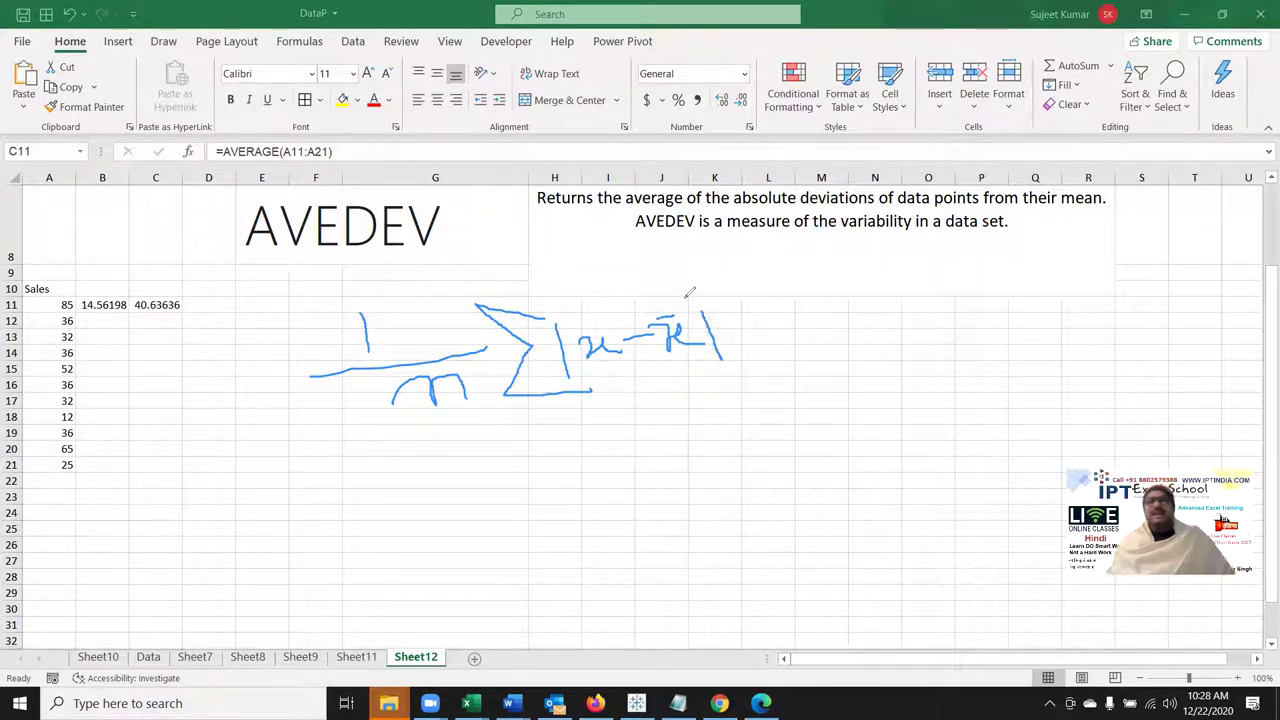
pyautogui.moveTo(257, 263); pyautogui.dragTo(460, 255)
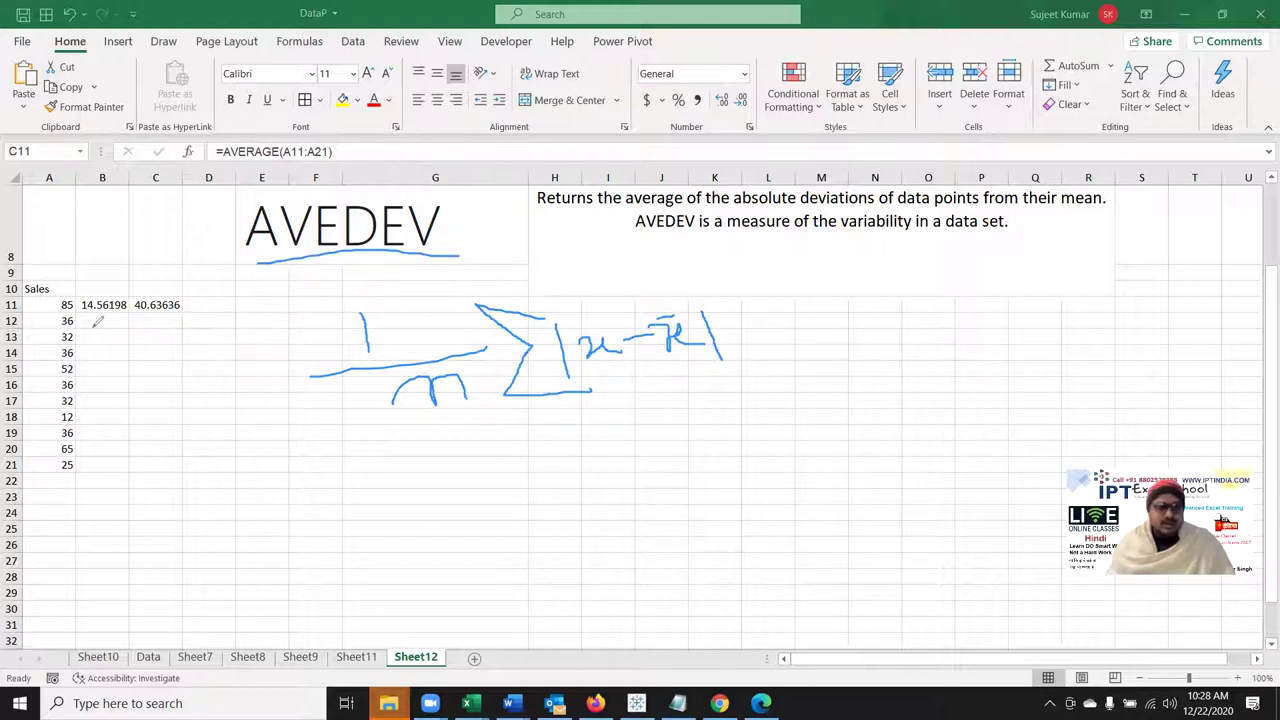
# Step: Bracket the Sales values A11:A21 and circle the handwritten formula in blue ink
pyautogui.moveTo(50, 305)
pyautogui.mouseDown()
pyautogui.moveTo(90, 450)
pyautogui.moveTo(97, 329)
pyautogui.moveTo(85, 285)
pyautogui.moveTo(72, 287)
pyautogui.mouseUp()
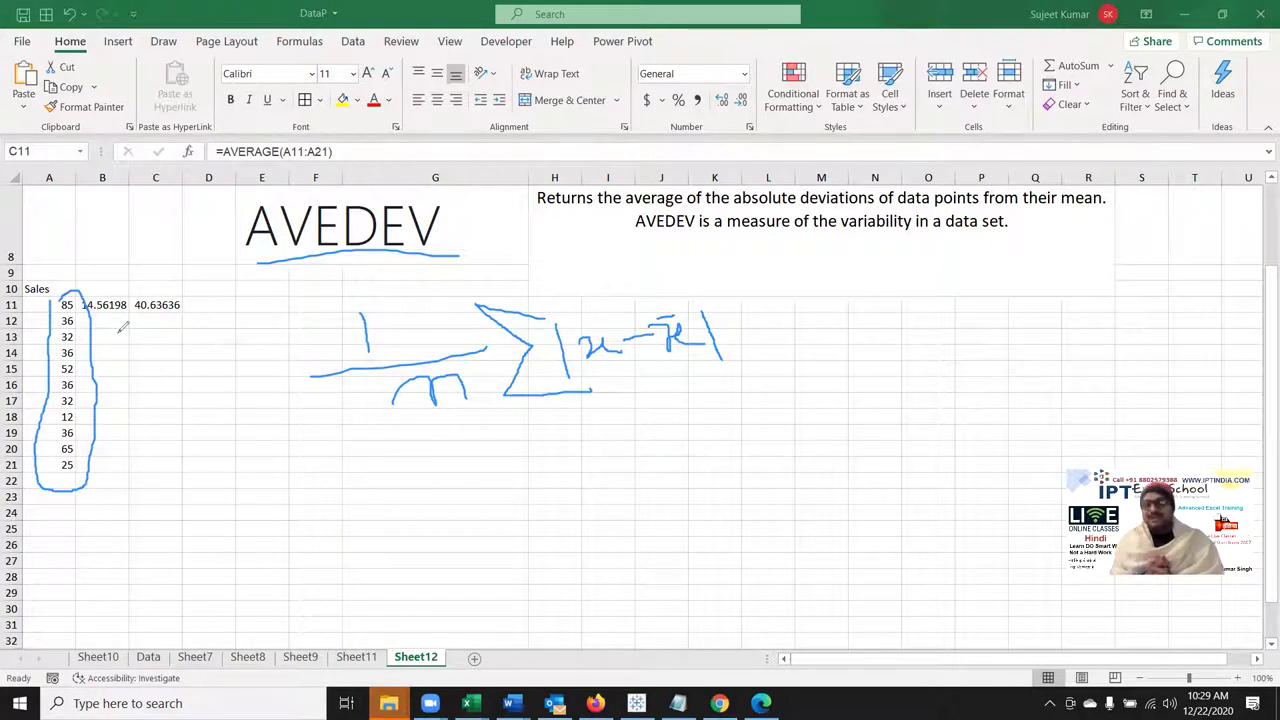
pyautogui.moveTo(308, 308)
pyautogui.mouseDown()
pyautogui.moveTo(764, 307)
pyautogui.moveTo(314, 302)
pyautogui.mouseUp()
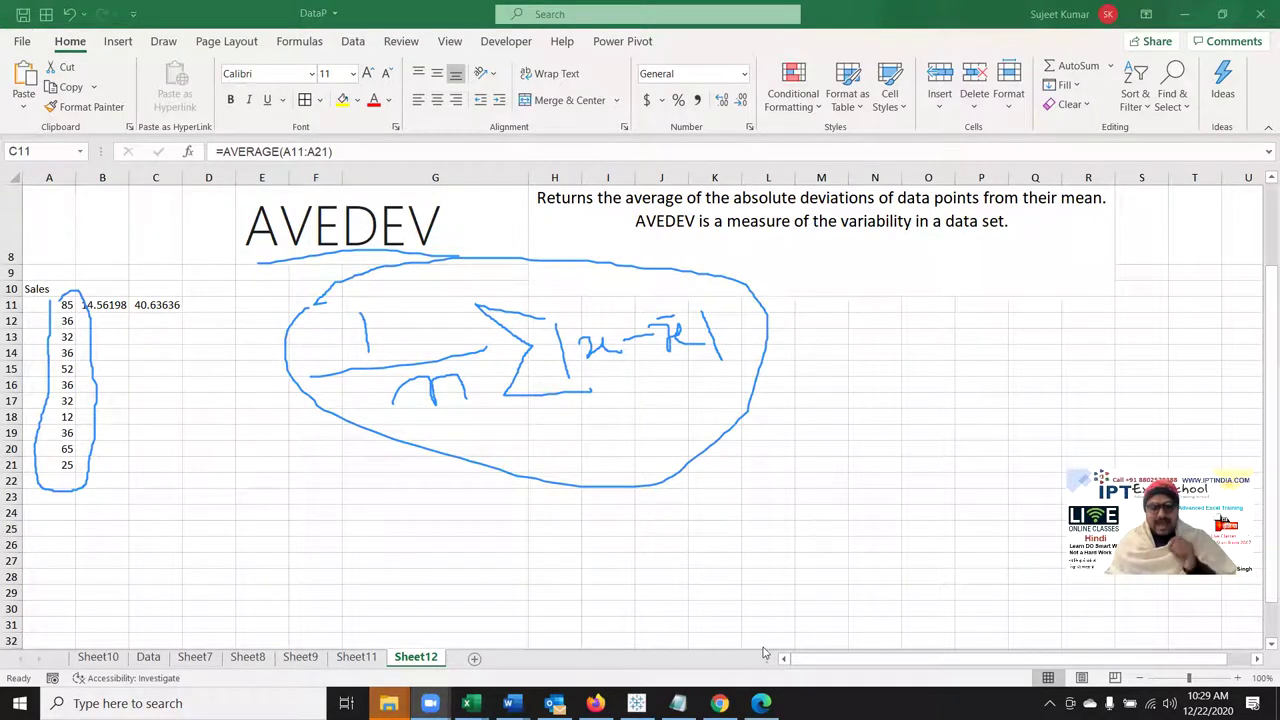
# Step: In Classplus, visit the Study Material page, then browse the course Store listings
pyautogui.click(719, 703)
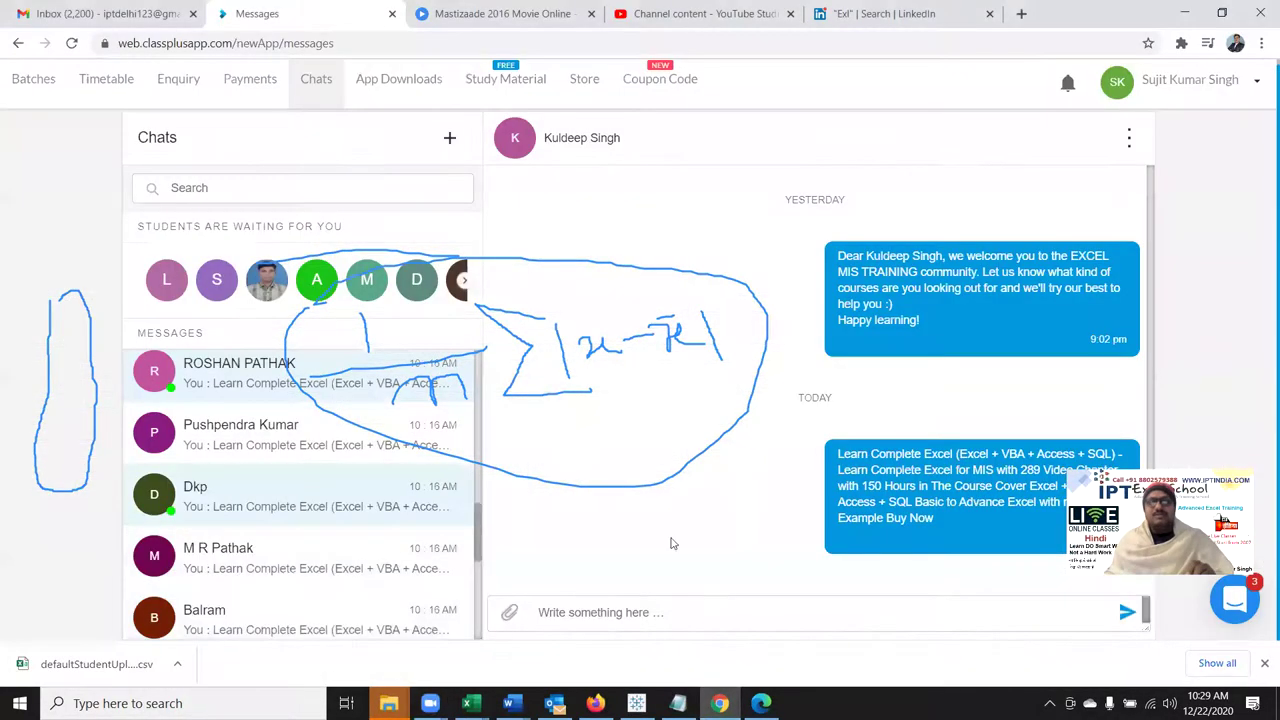
pyautogui.click(535, 84)
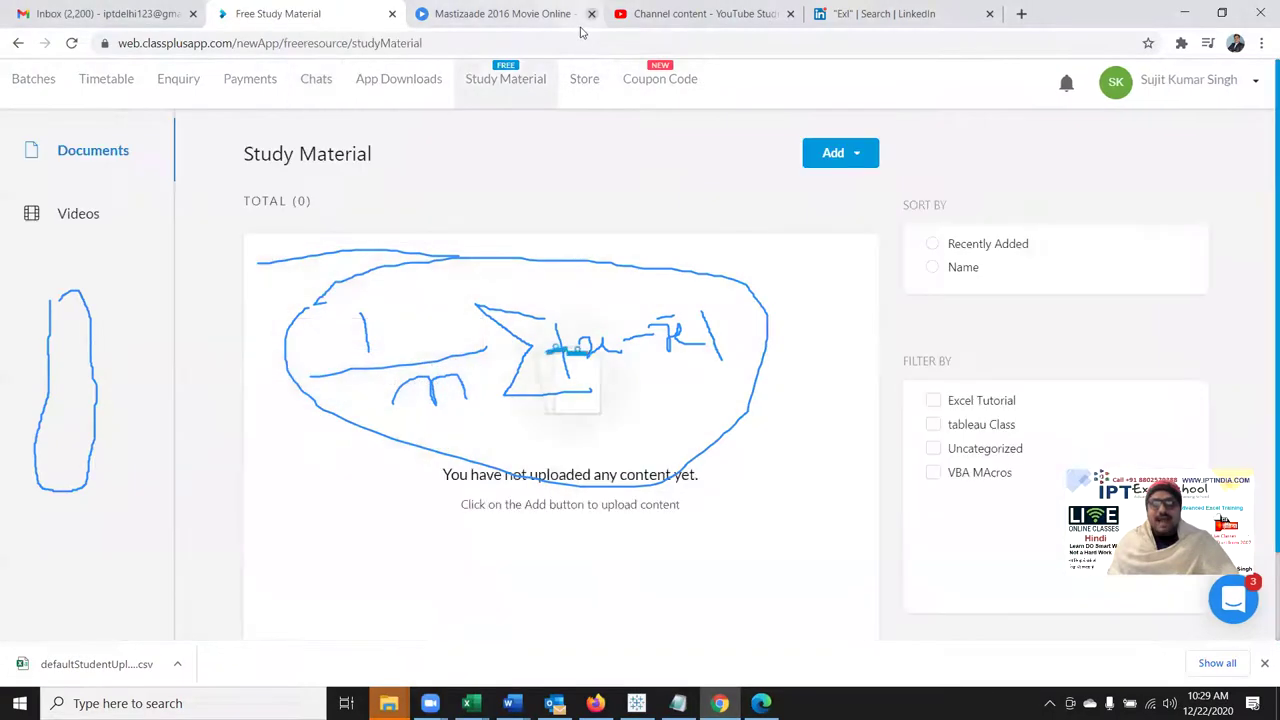
pyautogui.click(580, 80)
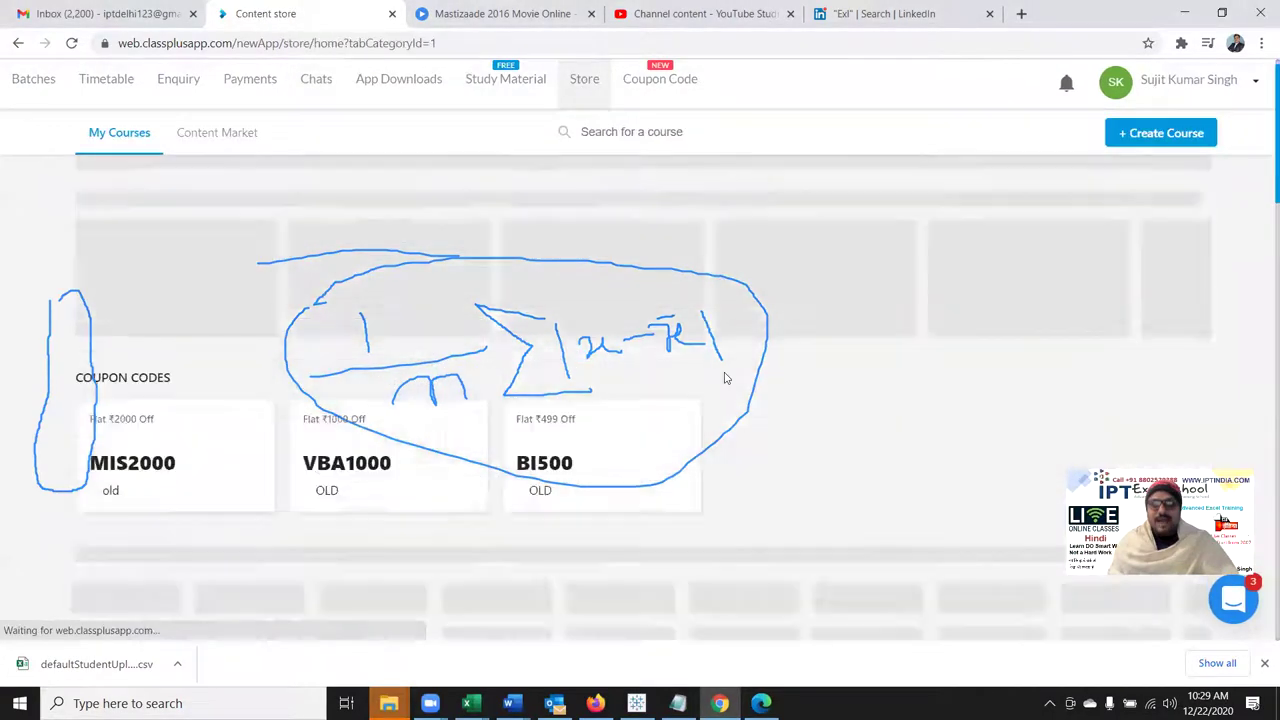
pyautogui.scroll(-3, 700, 350)
pyautogui.scroll(-3, 726, 383)
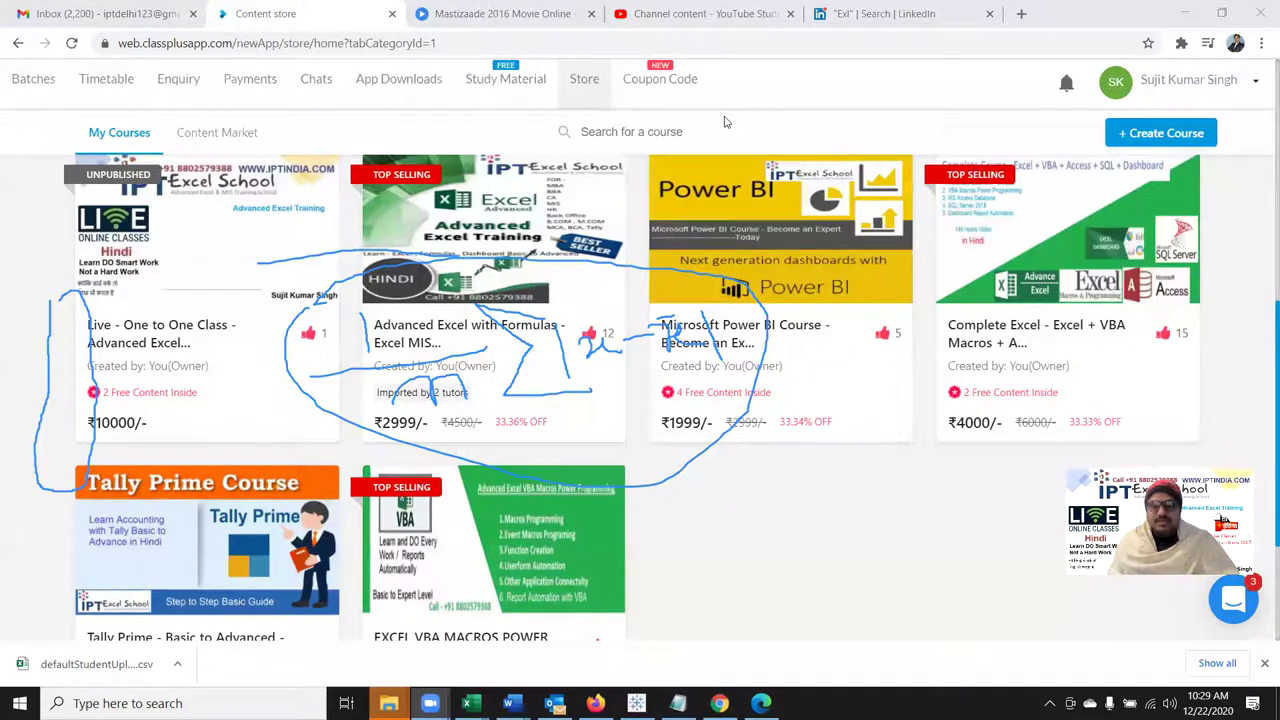
# Step: Clear the pen ink from the page and minimise the browser to the desktop
pyautogui.press('e')
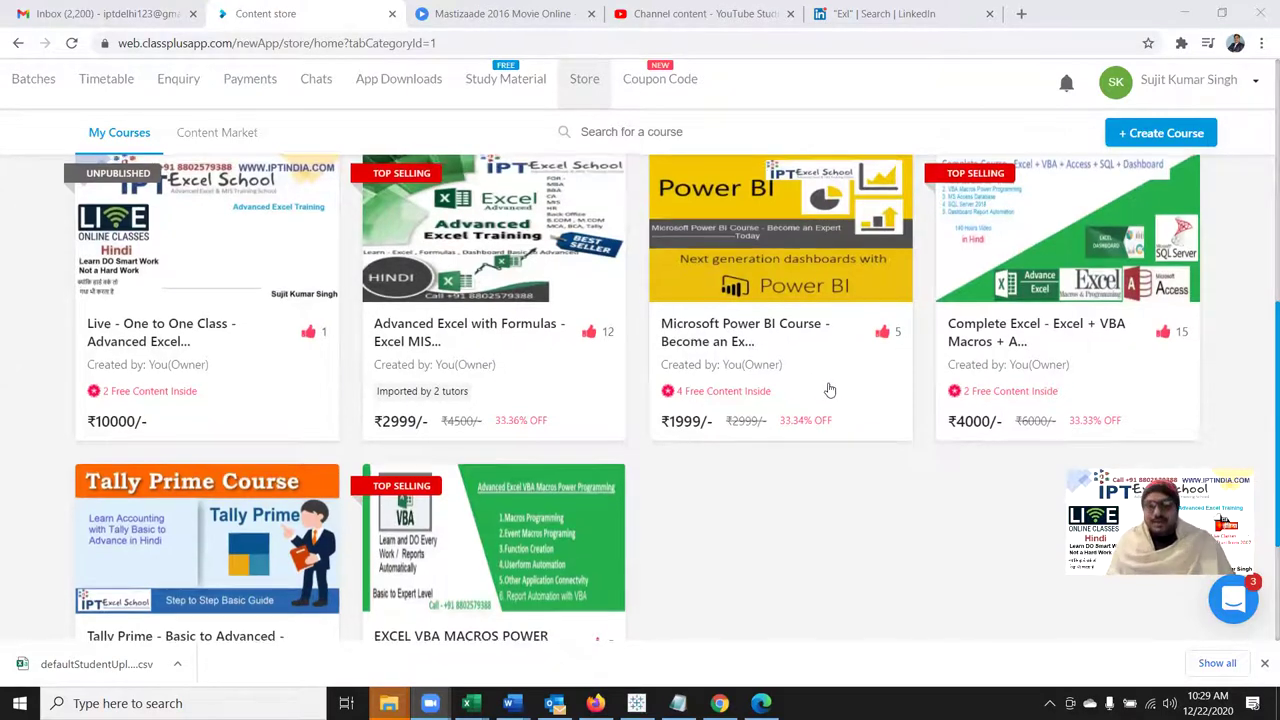
pyautogui.scroll(-1, 830, 390)
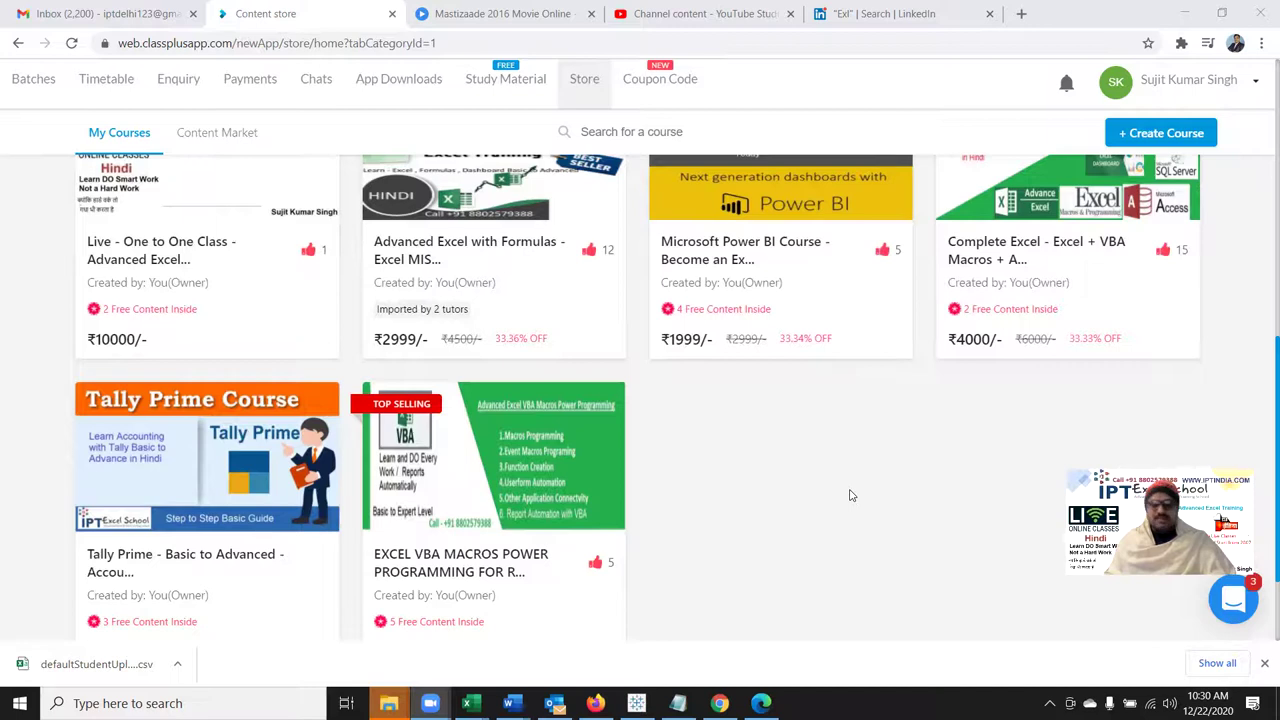
pyautogui.press('super+d')
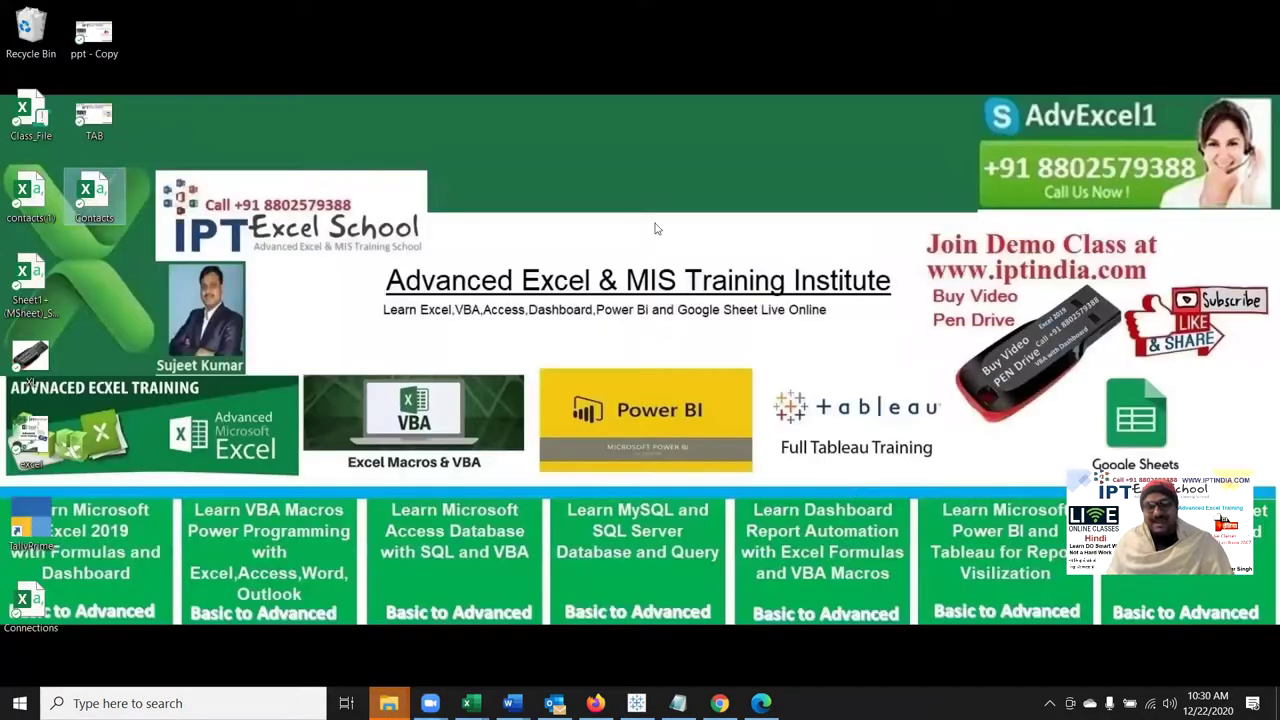